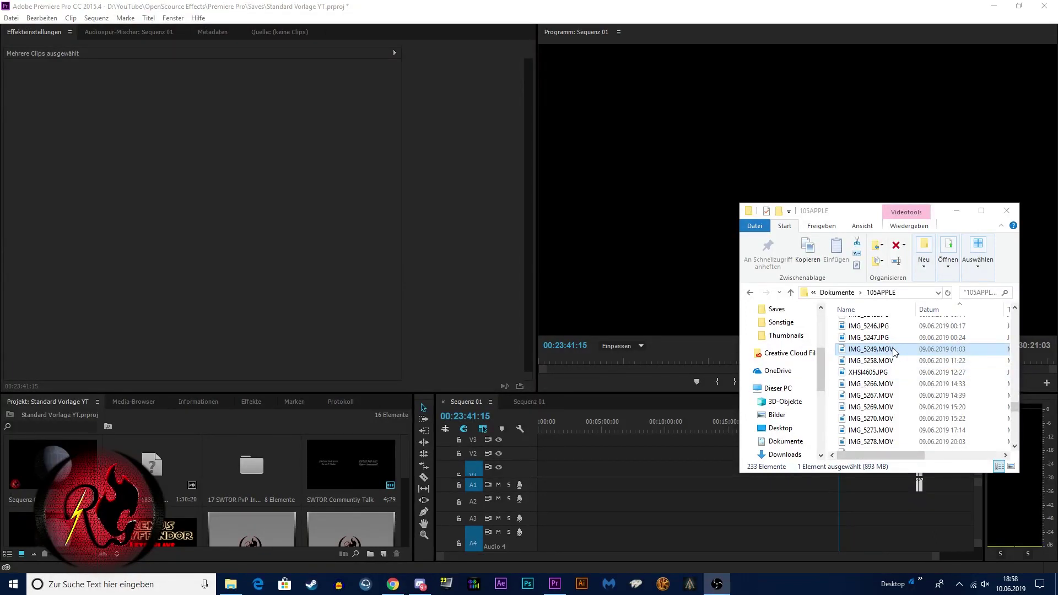
- Try adding IMG_5249.MOV to the Premiere project; the import fails with a codec error
drag(898, 352, 189, 468)
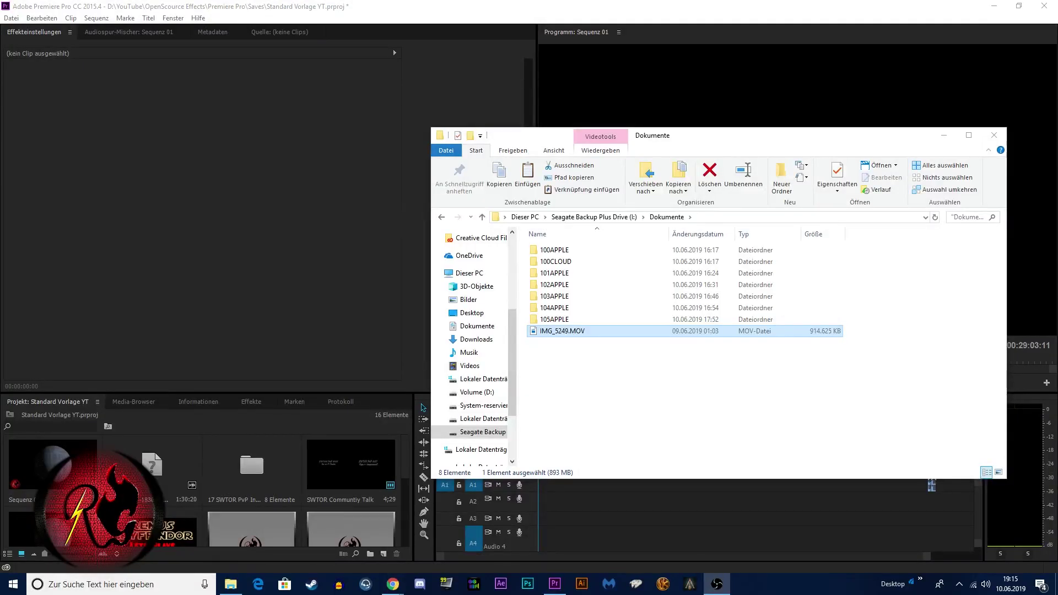
- Rename IMG_5249.MOV to IMG_5249.mp4 and accept the extension change
right_click(571, 332)
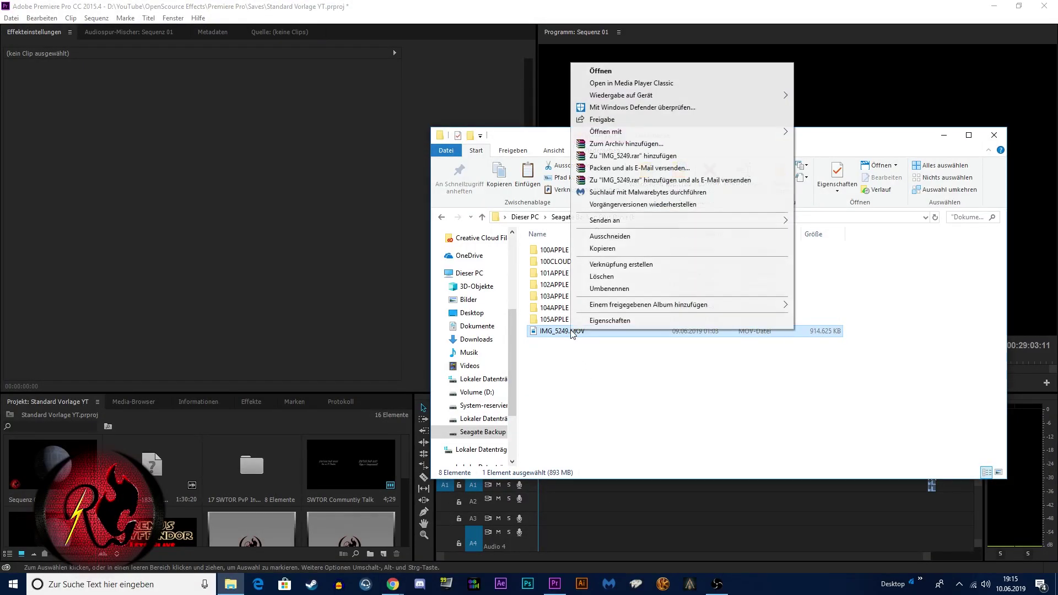
click(607, 290)
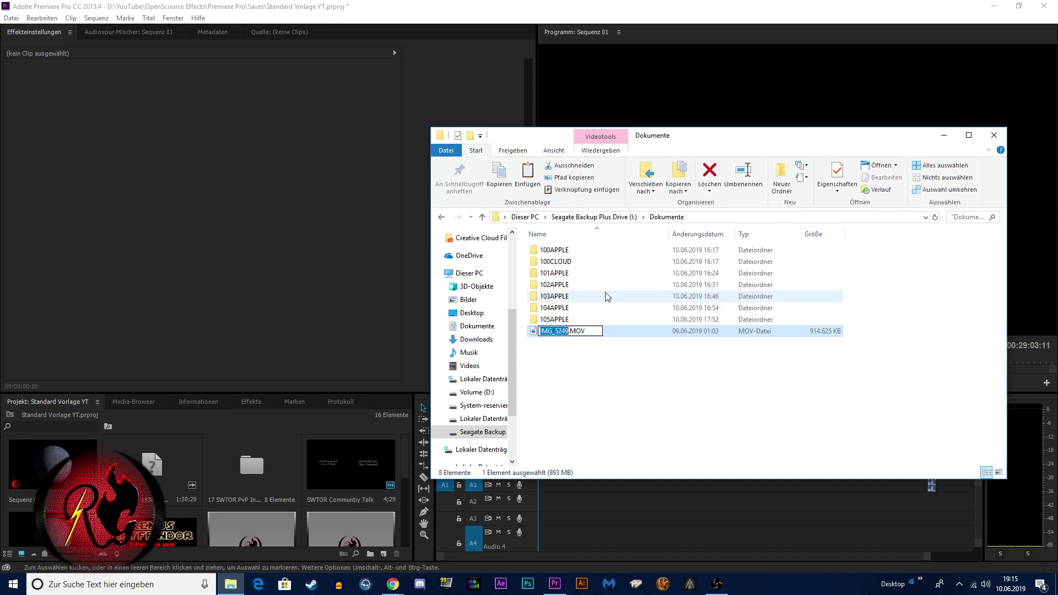
drag(573, 331, 593, 331)
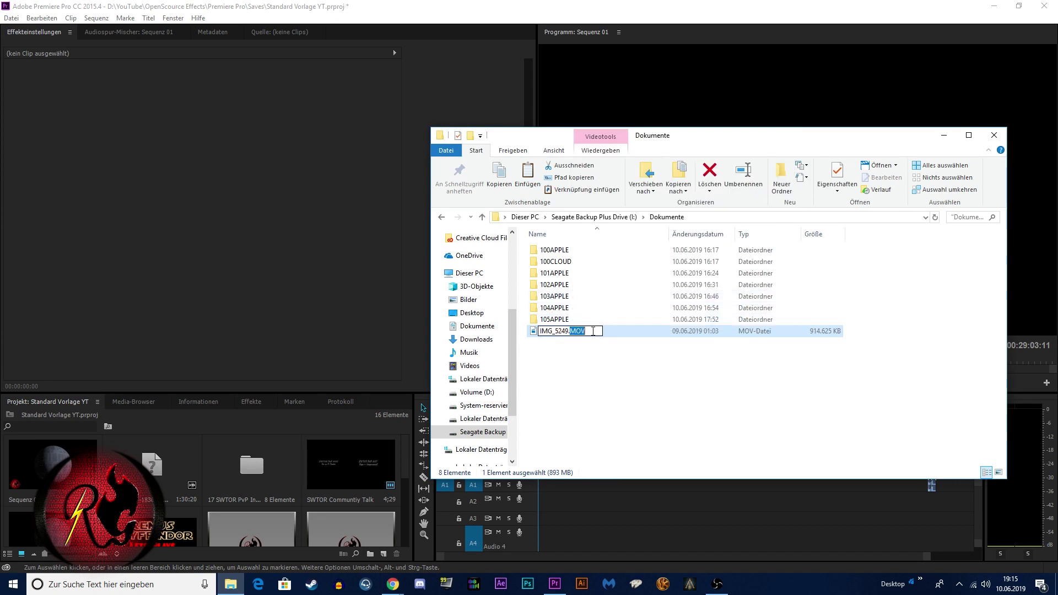
text(mp4)
key(Return)
click(610, 297)
- Import IMG_5249.mp4 into the Project panel and place it on the Sequenz 01 timeline
drag(561, 331, 200, 461)
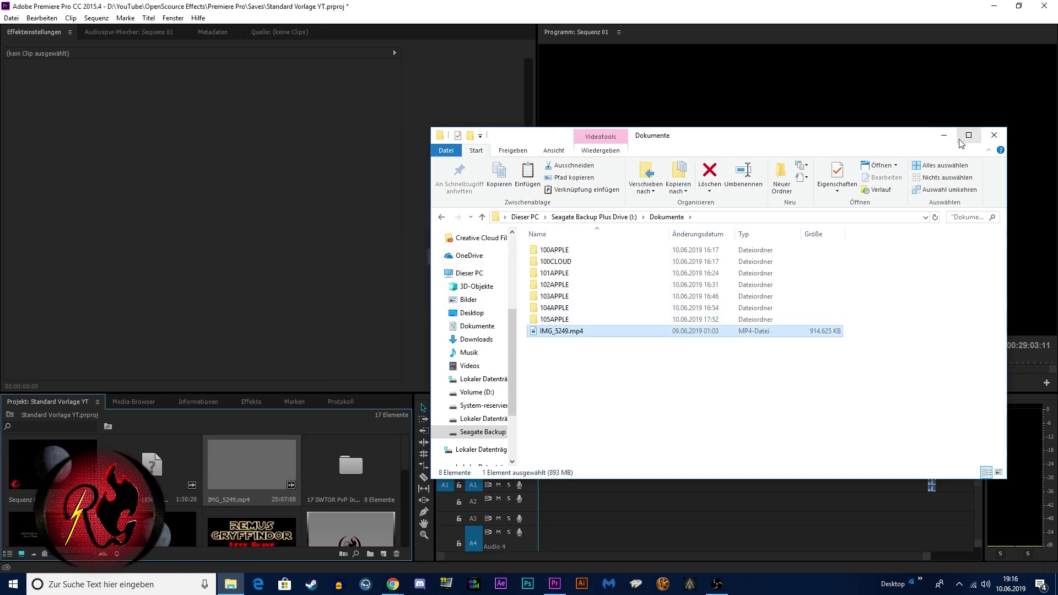
click(943, 135)
drag(266, 458, 520, 470)
- Play the sequence, then load IMG_5249.mp4 into the Source monitor and play it from the start
click(800, 382)
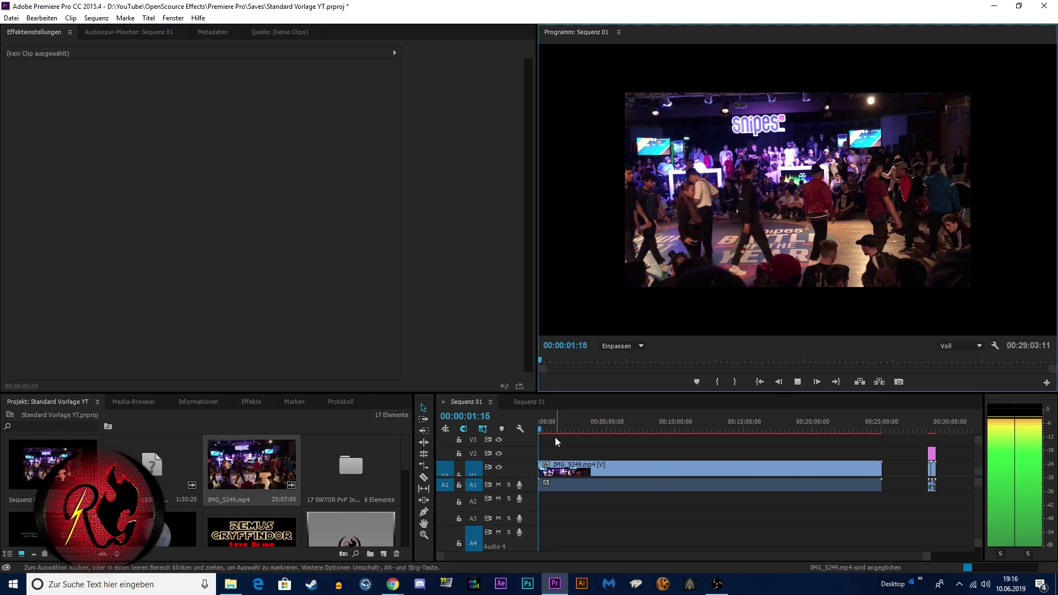
click(558, 468)
double_click(557, 468)
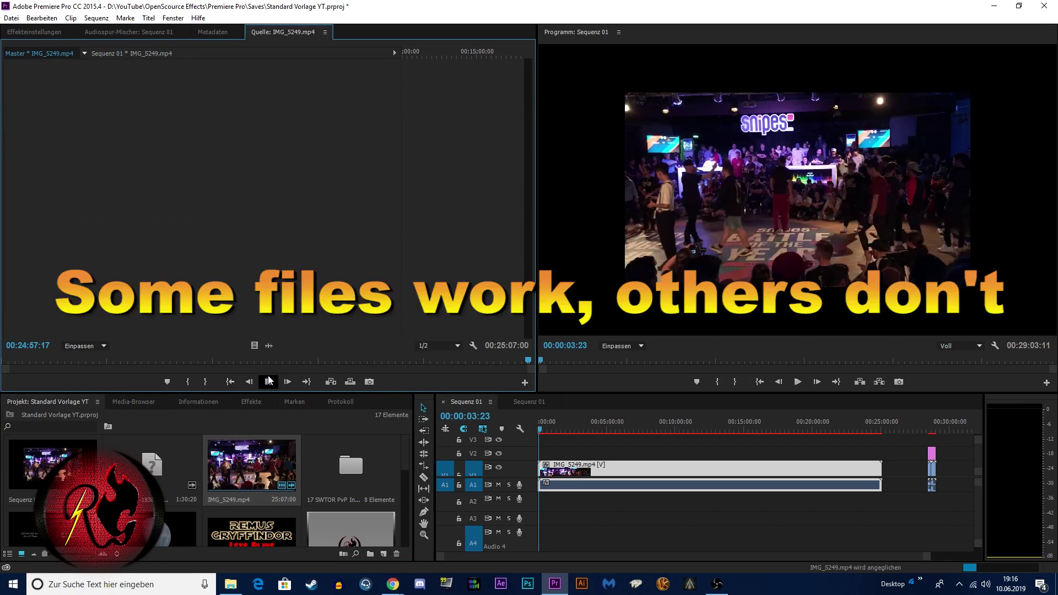
click(5, 362)
click(268, 381)
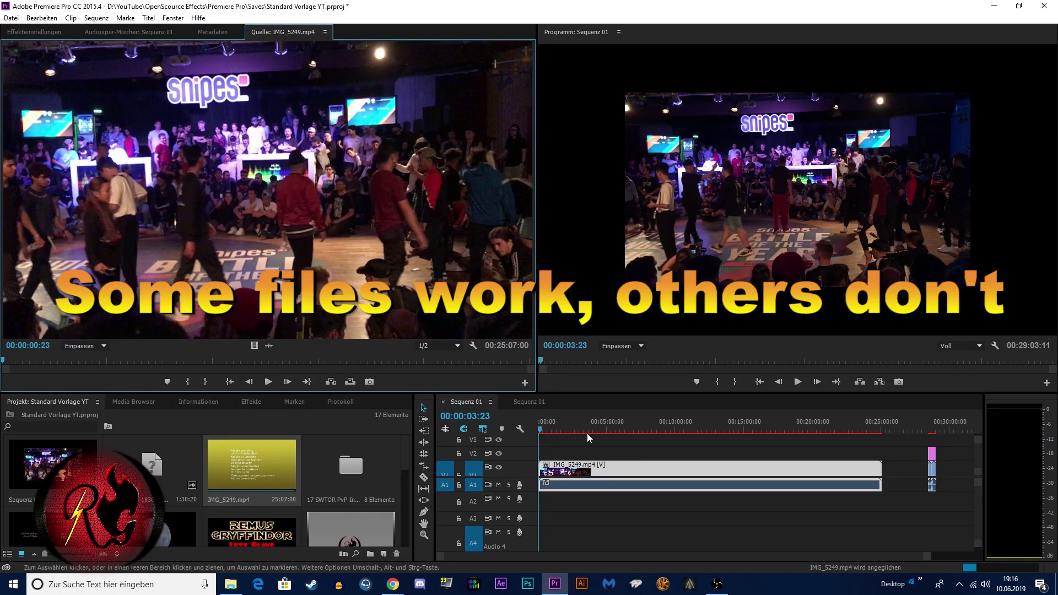
- Play, stop and resume the sequence in the Program monitor
click(797, 383)
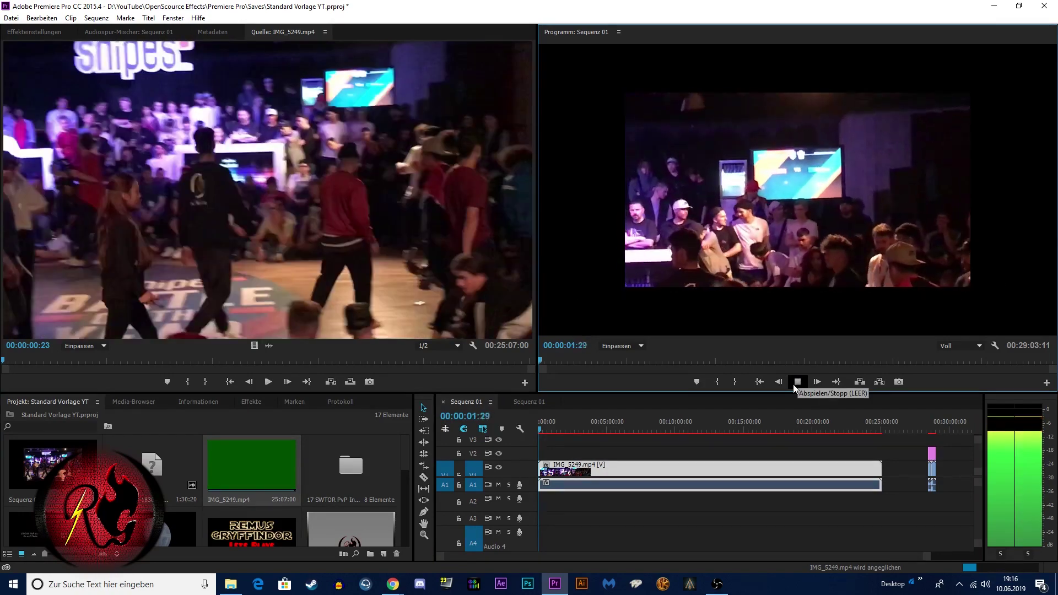
click(797, 382)
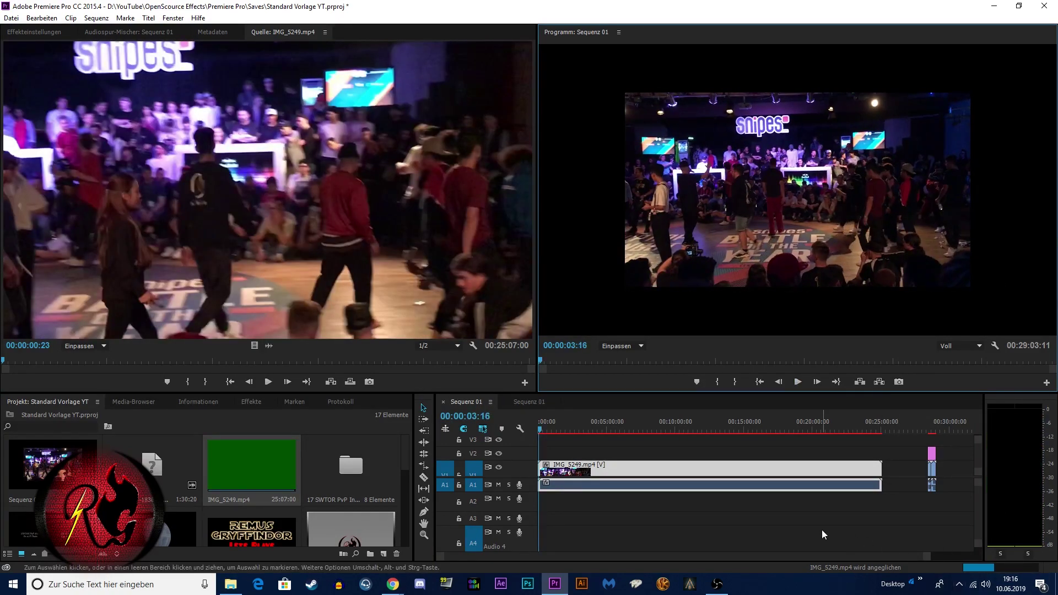
click(800, 385)
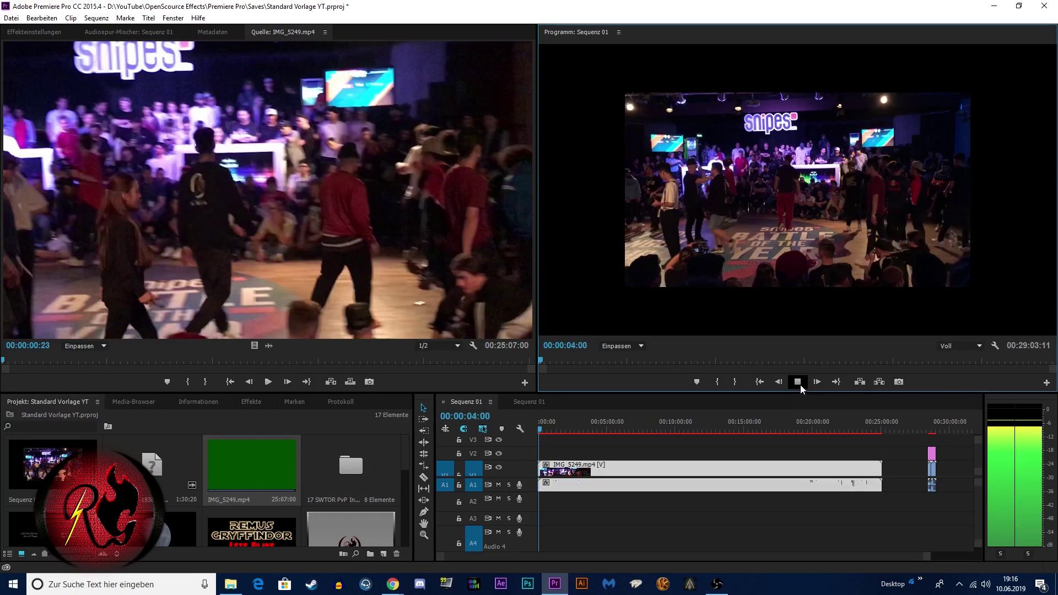
click(802, 381)
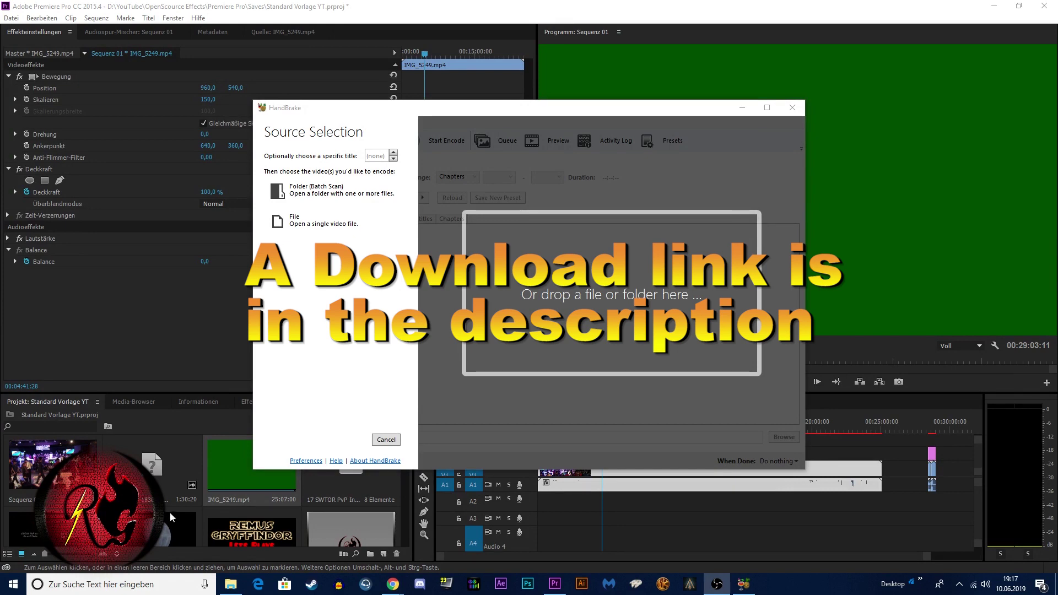
- Load the original IMG_5249.MOV from the 105APPLE folder into HandBrake as the source
click(230, 584)
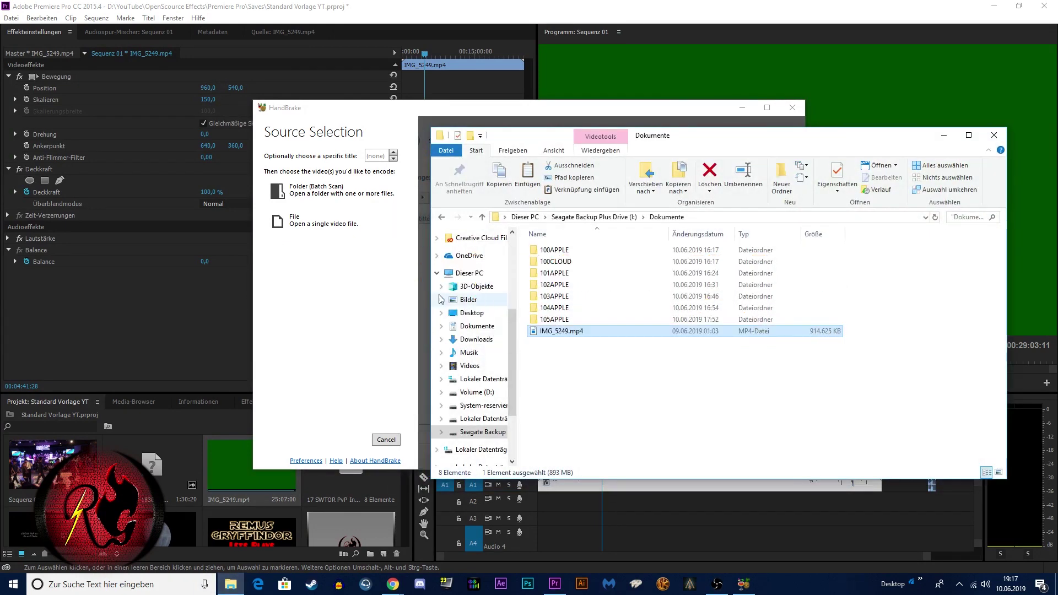
double_click(551, 402)
click(562, 328)
click(562, 328)
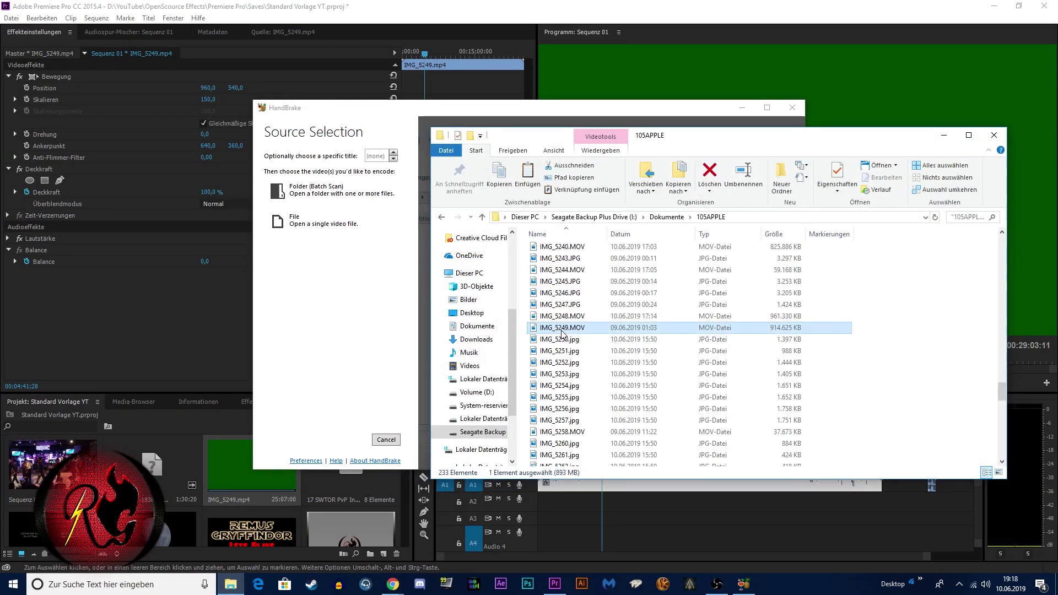
drag(560, 333, 322, 222)
click(944, 138)
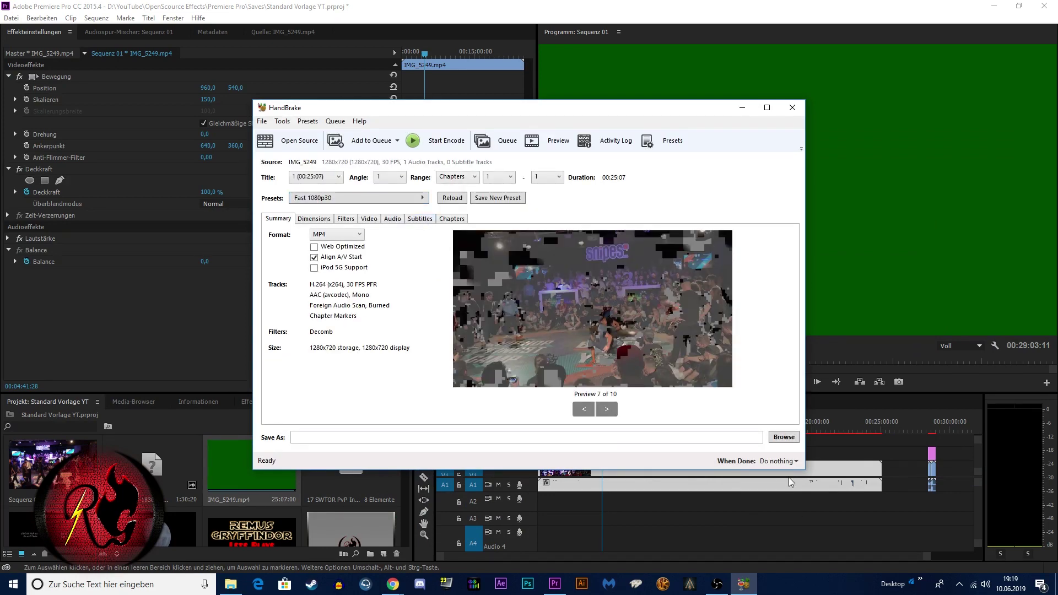
click(784, 437)
- Set the output file to I:\Dokumente\5249.mp4 on the Seagate drive and add the job to the queue
double_click(390, 211)
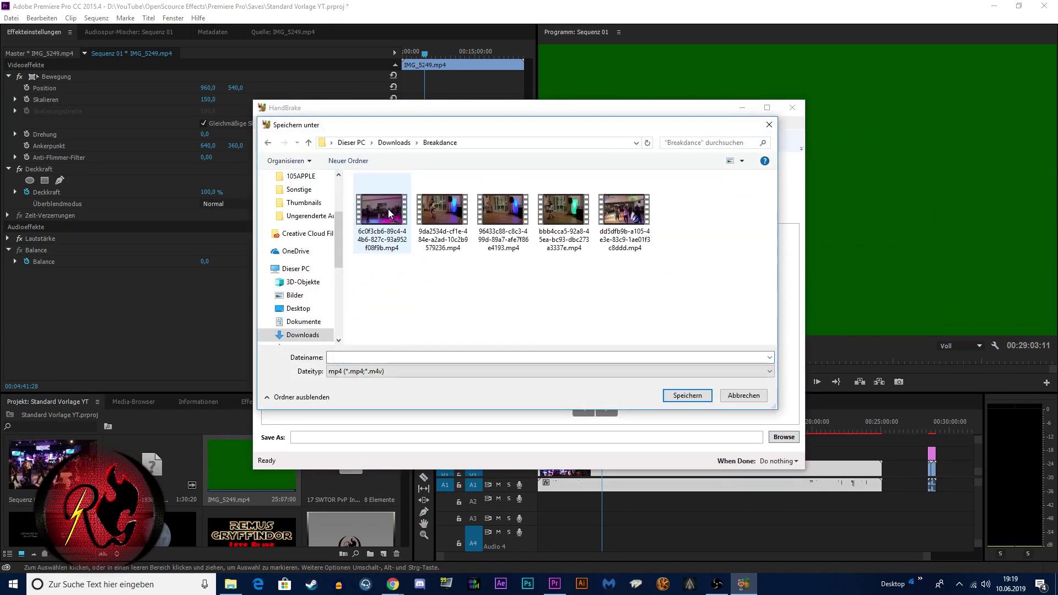
scroll(301, 293, down, 3)
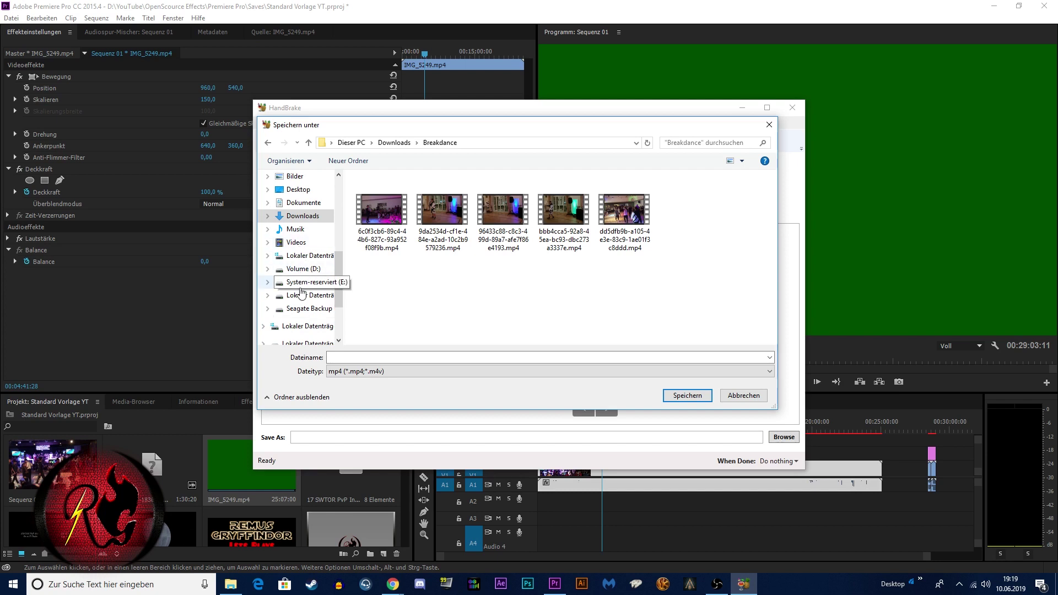
scroll(303, 311, down, 1)
scroll(302, 308, down, 5)
click(301, 283)
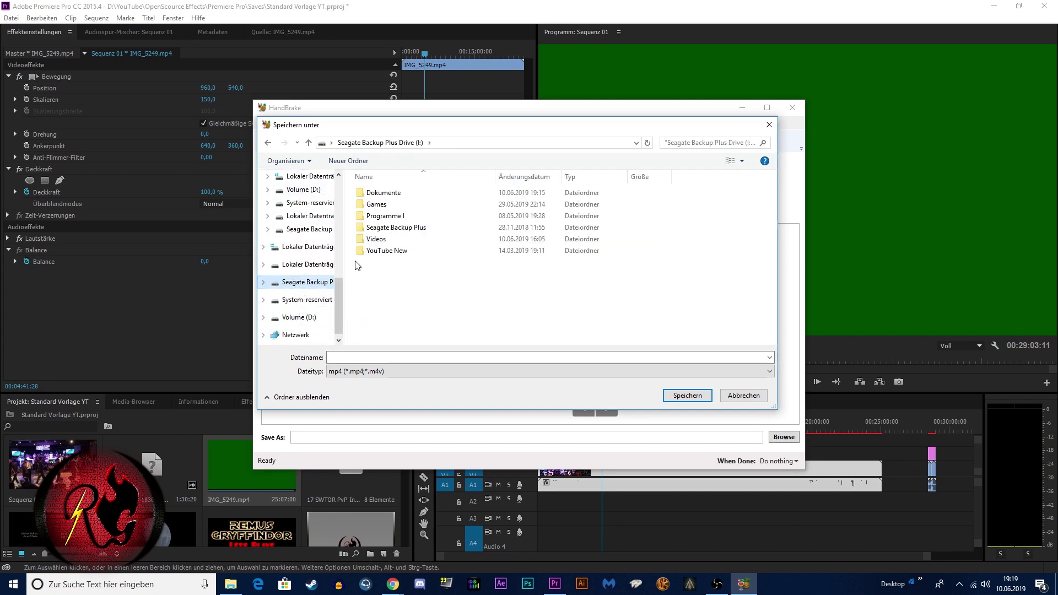
double_click(380, 192)
click(352, 357)
text(5249)
key(Return)
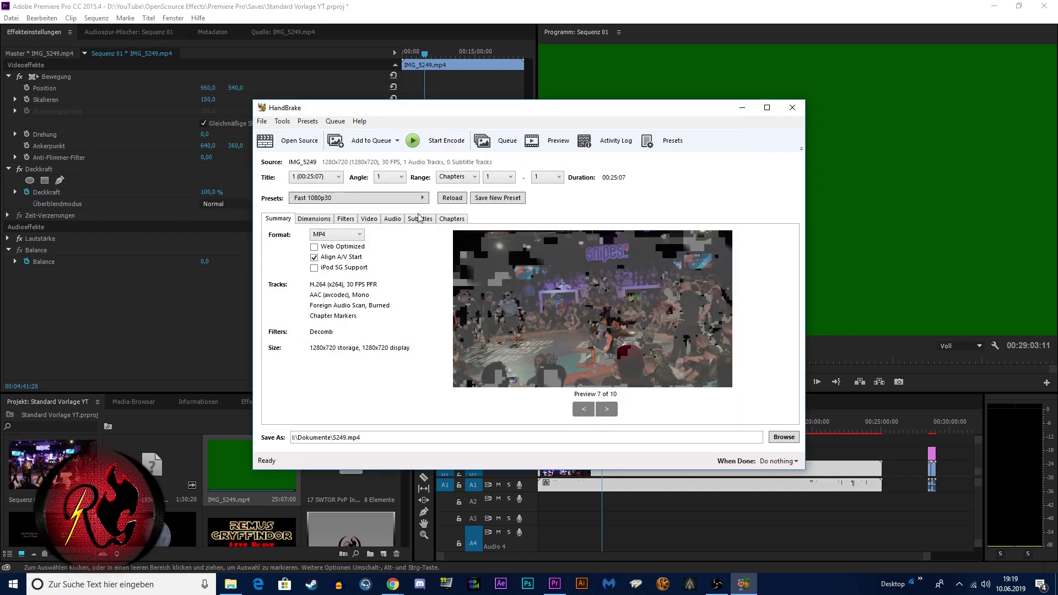
click(367, 141)
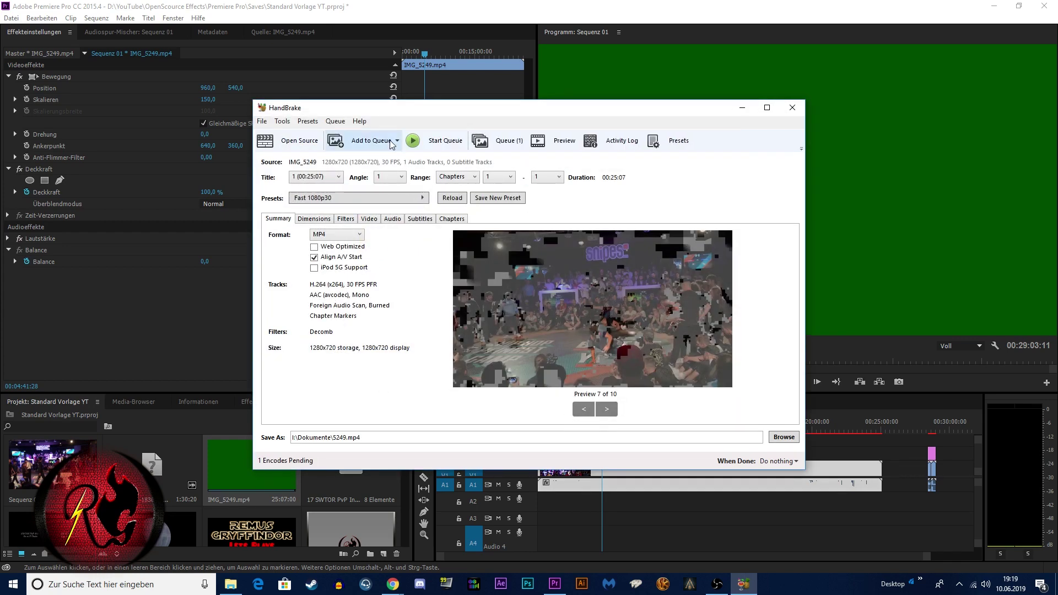
- Leave the Fast 1080p30 preset unchanged, keep MP4 as the format, and start the encode queue
click(379, 196)
mouse_move(462, 200)
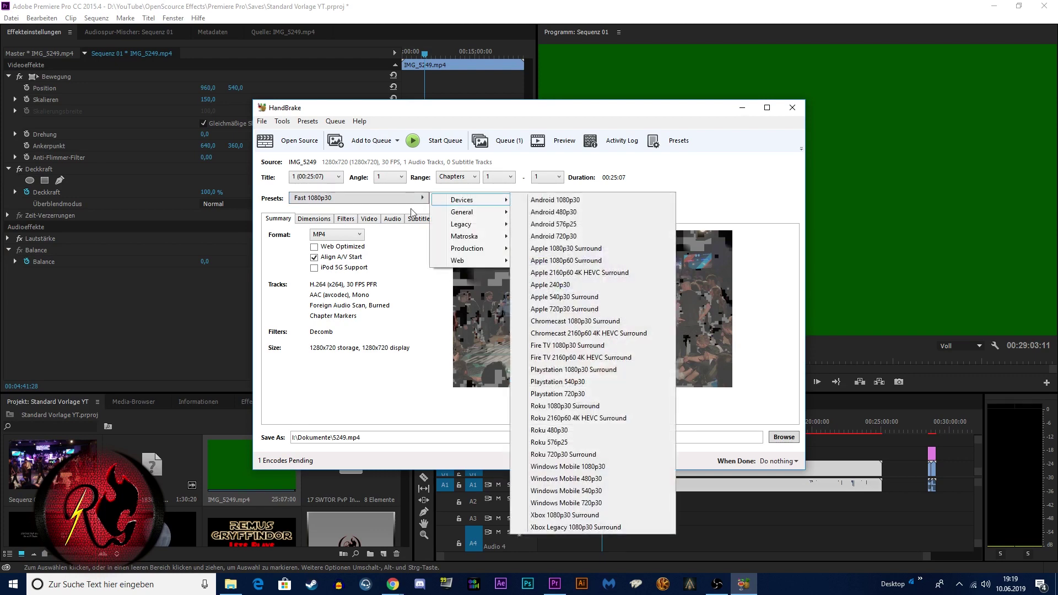
click(302, 265)
click(347, 237)
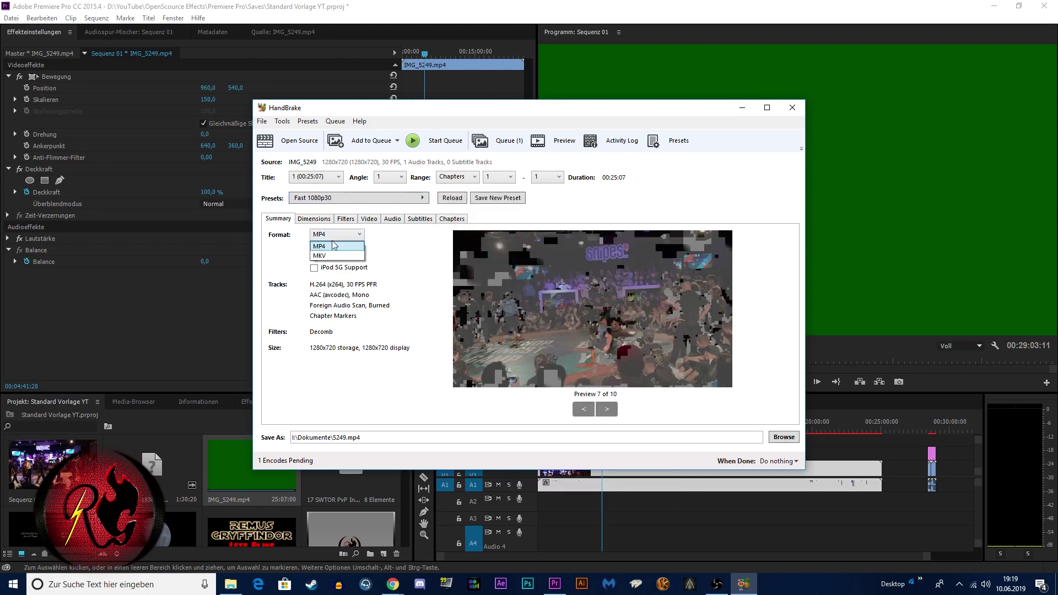
click(334, 246)
click(436, 142)
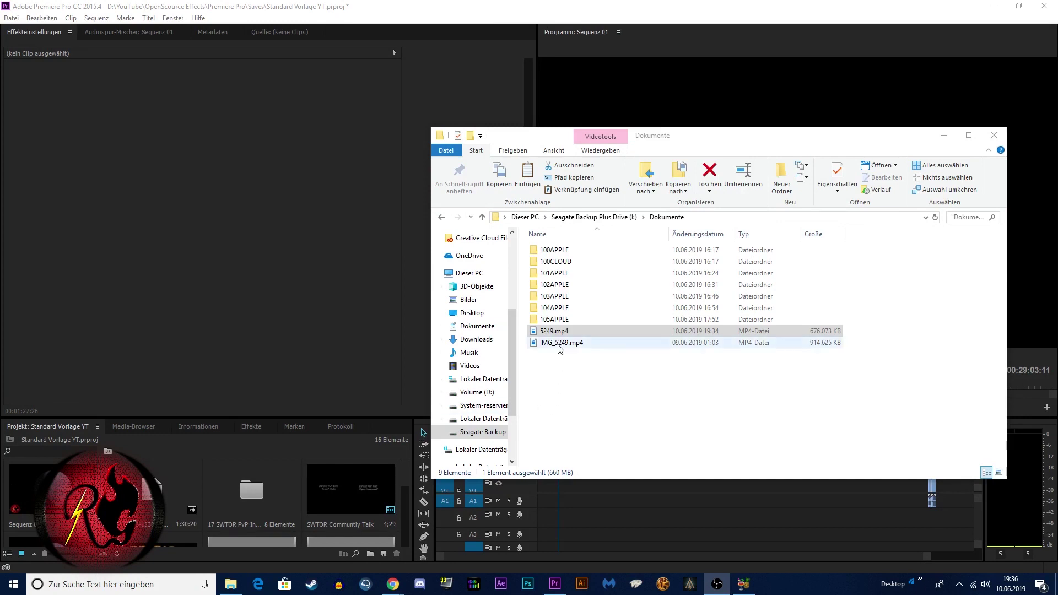
- Import the encoded 5249.mp4 into Premiere and place it on the V1/A1 tracks
drag(554, 331, 194, 480)
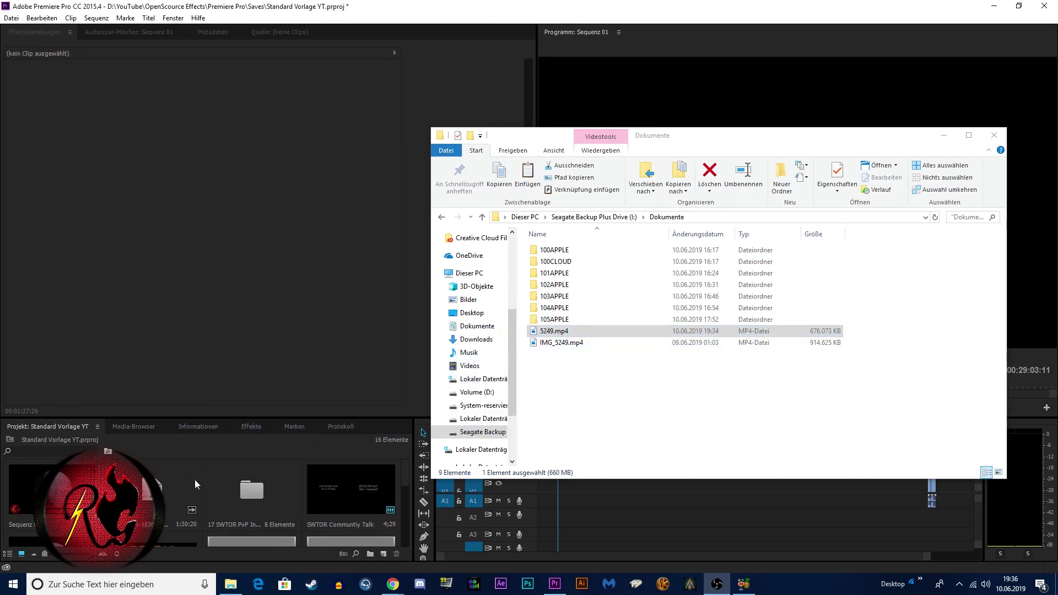
click(944, 138)
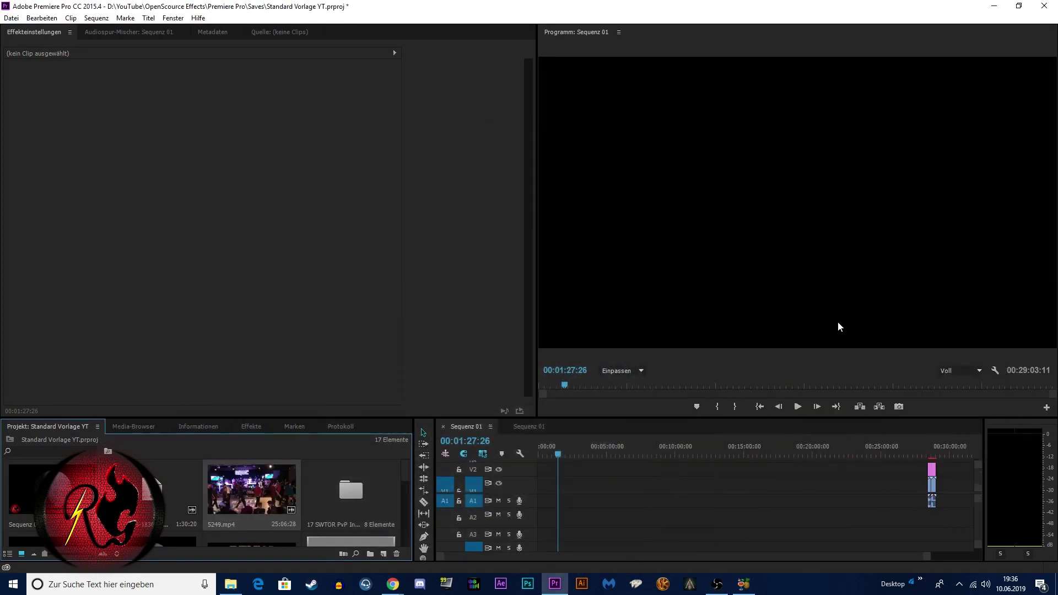
drag(270, 493, 527, 453)
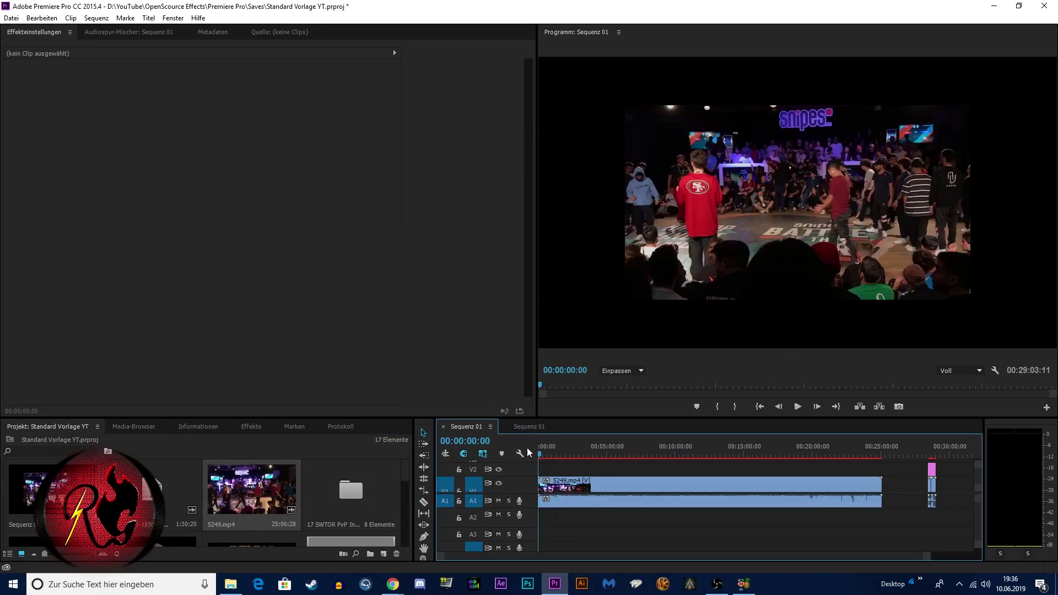
- Play the sequence from the start, then jump to 13:13 and play it again
click(796, 407)
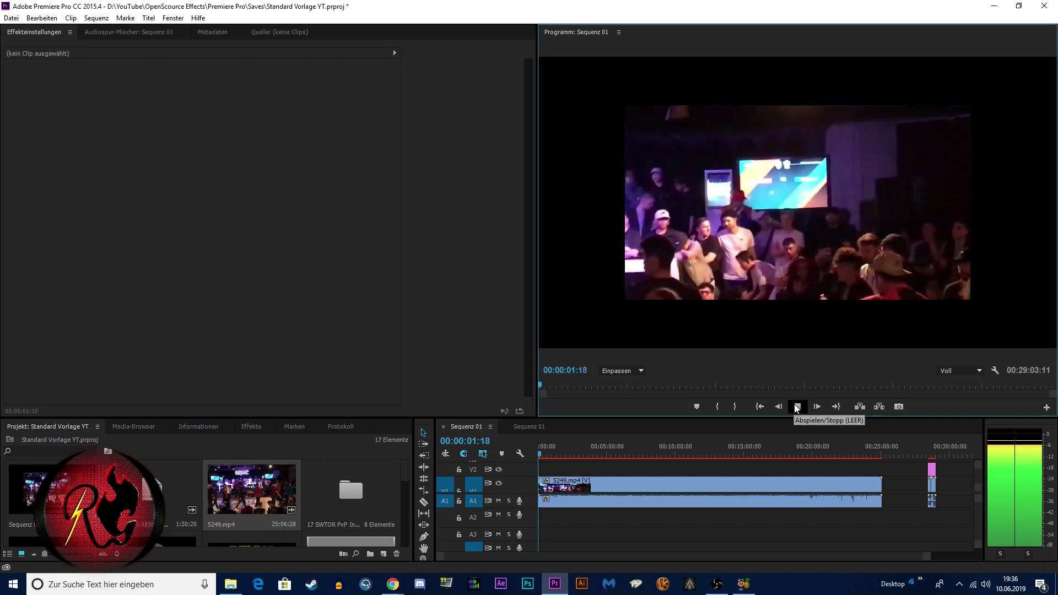
click(796, 407)
click(716, 447)
click(797, 407)
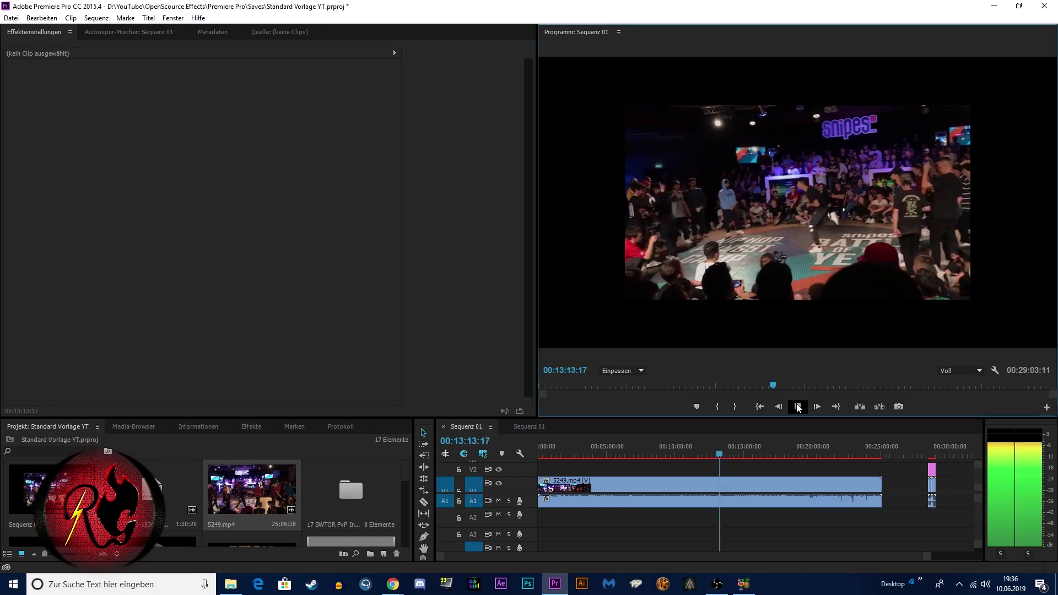
click(798, 407)
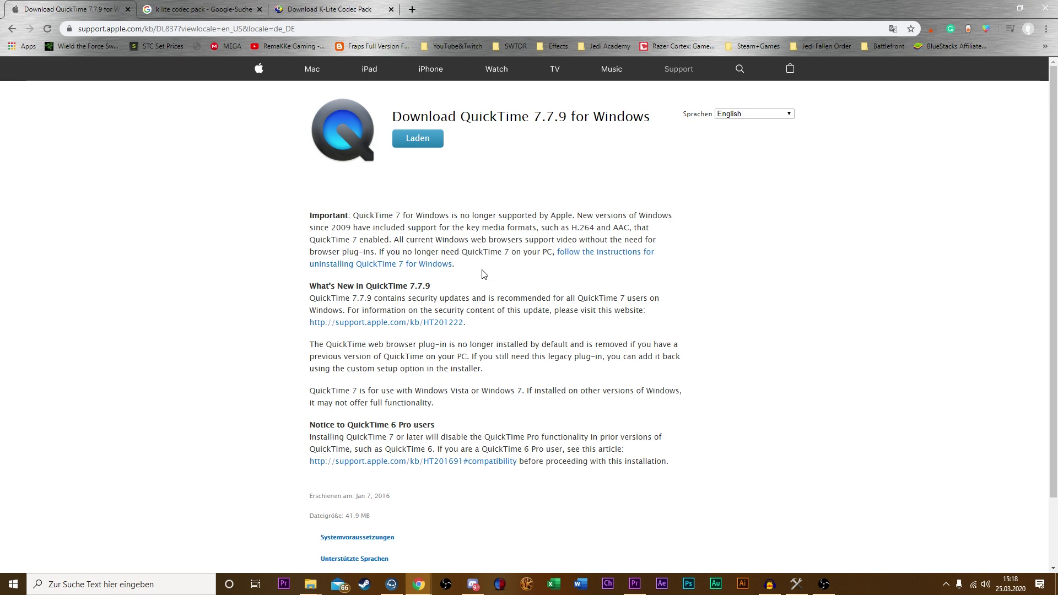
- Review the K-Lite Codec Pack download page, highlighting MOV in the Basic pack's formats, then return to Premiere
click(355, 5)
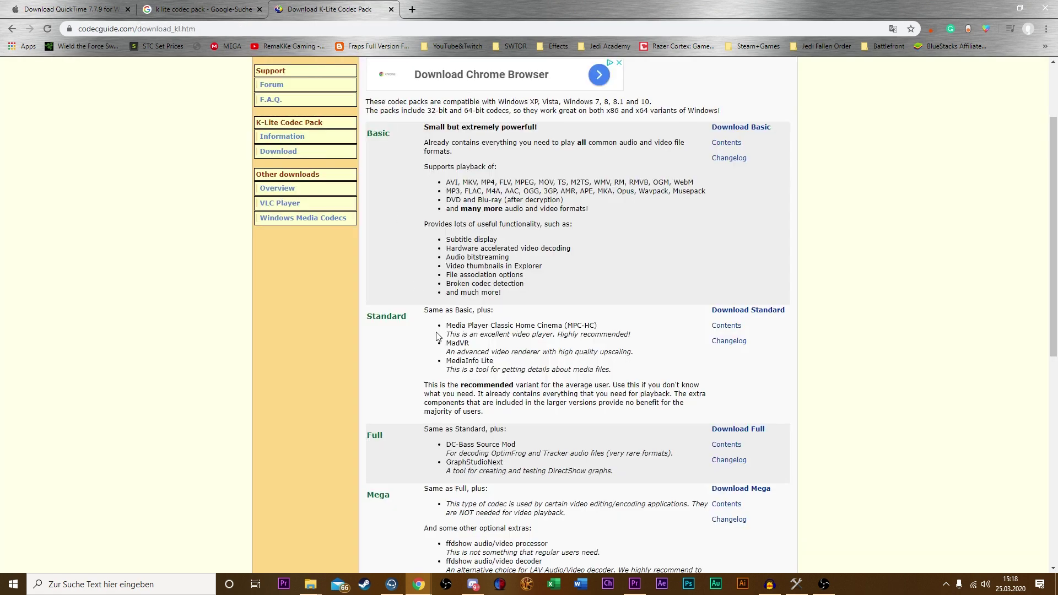
scroll(428, 351, up, 1)
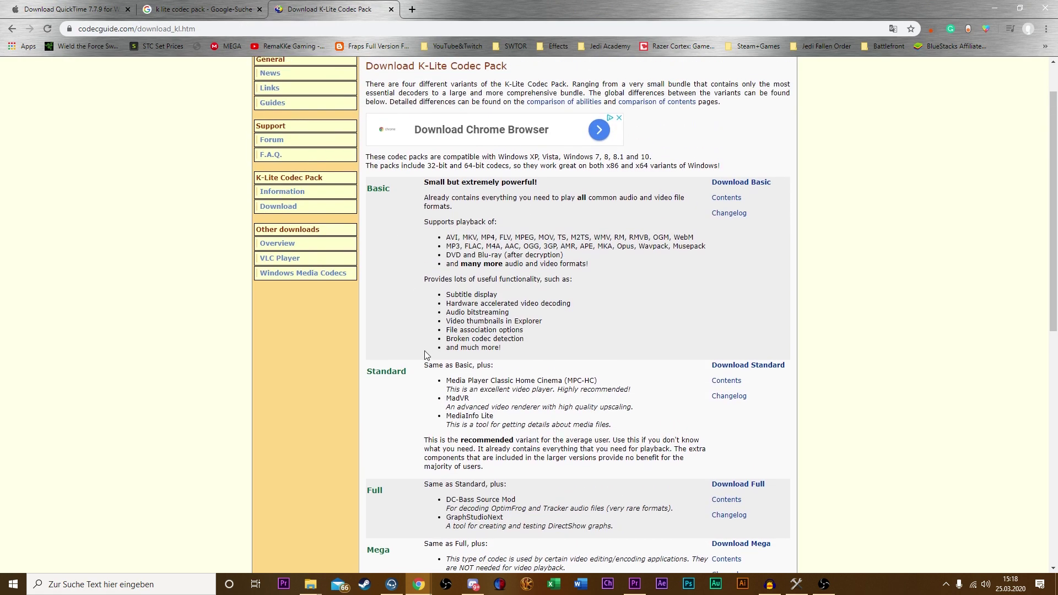
scroll(644, 384, down, 3)
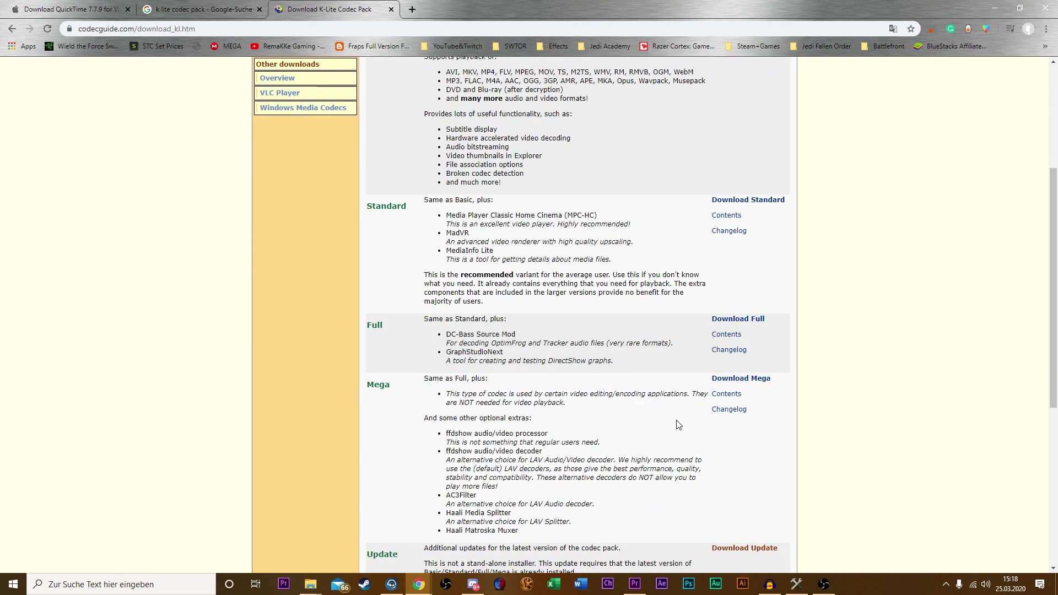
scroll(530, 277, up, 3)
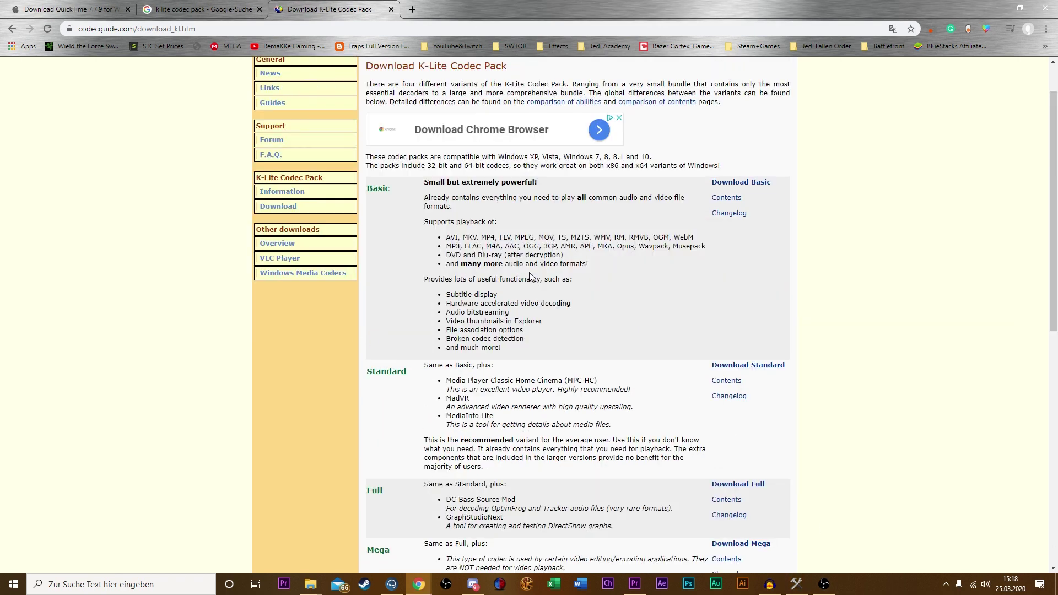
drag(538, 237, 552, 238)
scroll(639, 297, down, 3)
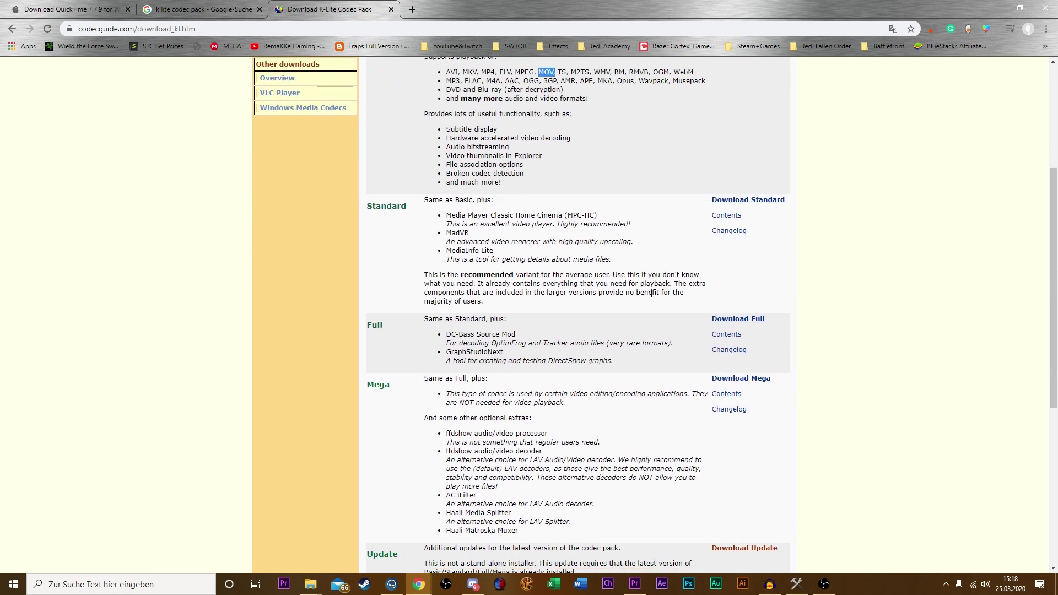
scroll(563, 340, up, 4)
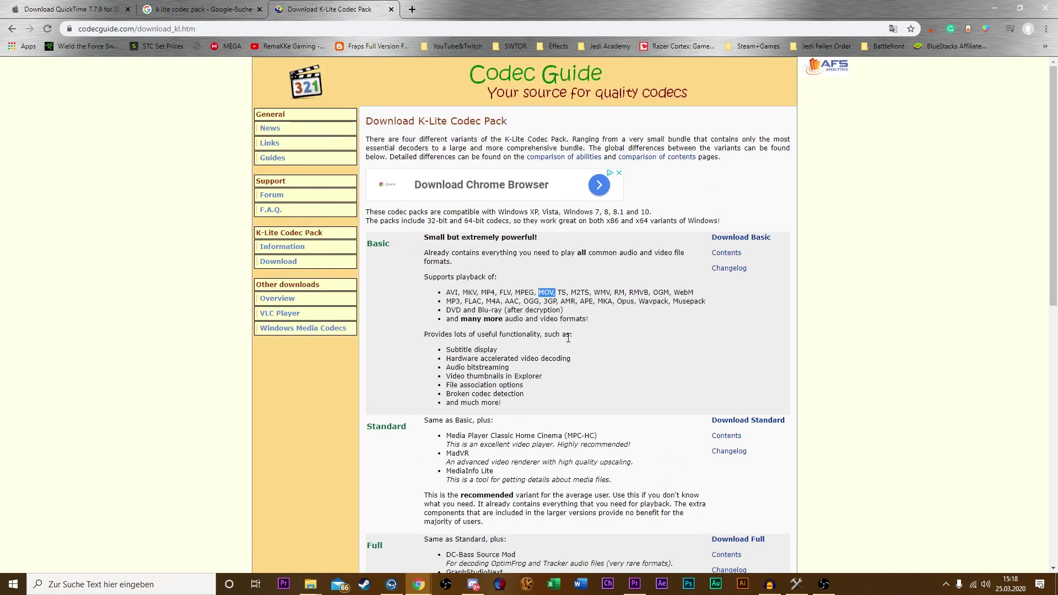
click(812, 310)
click(635, 584)
- Import IMG_4929.MOV from 104APPLE, place it on the timeline near 2:15, and play it
mouse_move(309, 587)
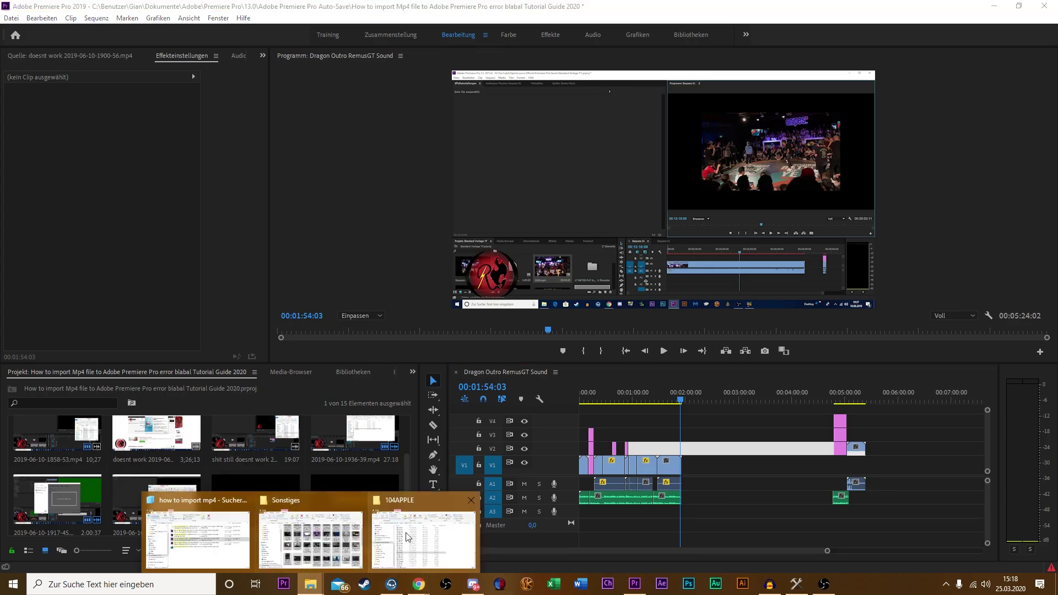
click(424, 529)
drag(392, 287, 394, 509)
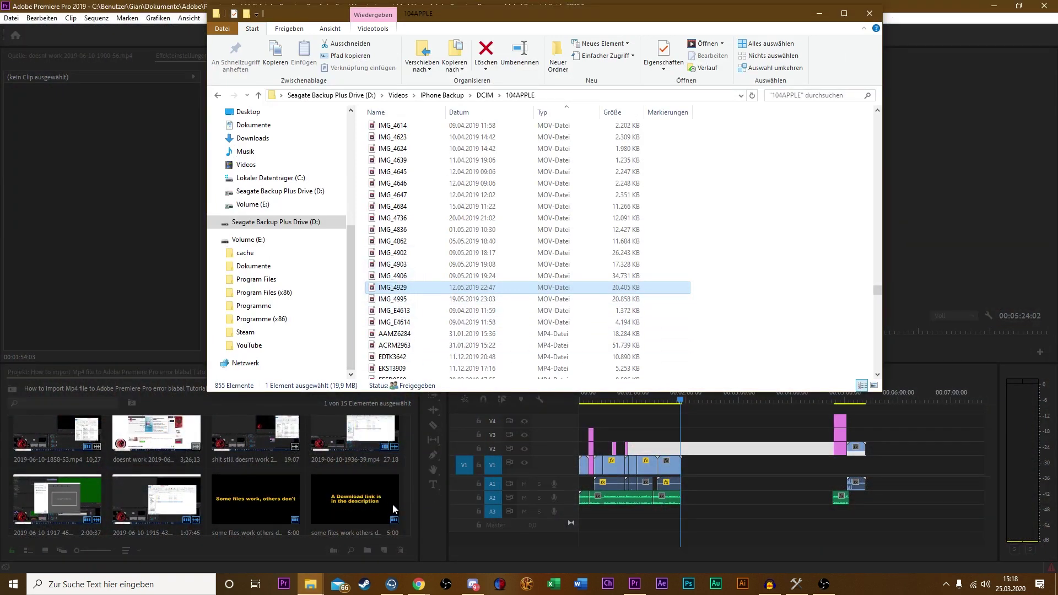
click(819, 13)
drag(37, 485, 716, 465)
click(709, 396)
click(665, 351)
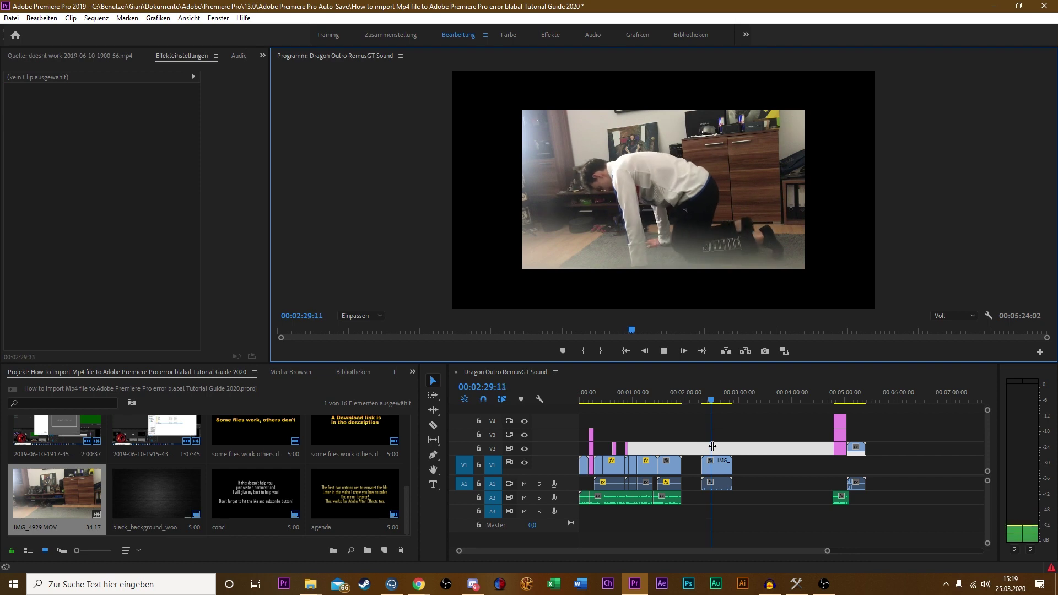
- Stop playback and delete the IMG_4929 clip from the Dragon Outro timeline
click(664, 351)
click(714, 459)
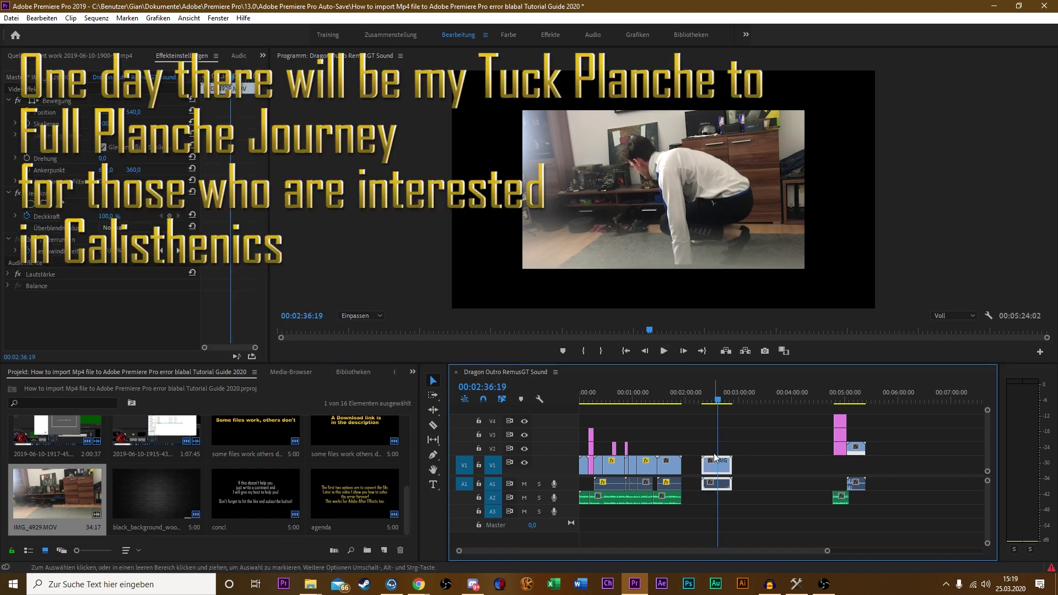
key(Delete)
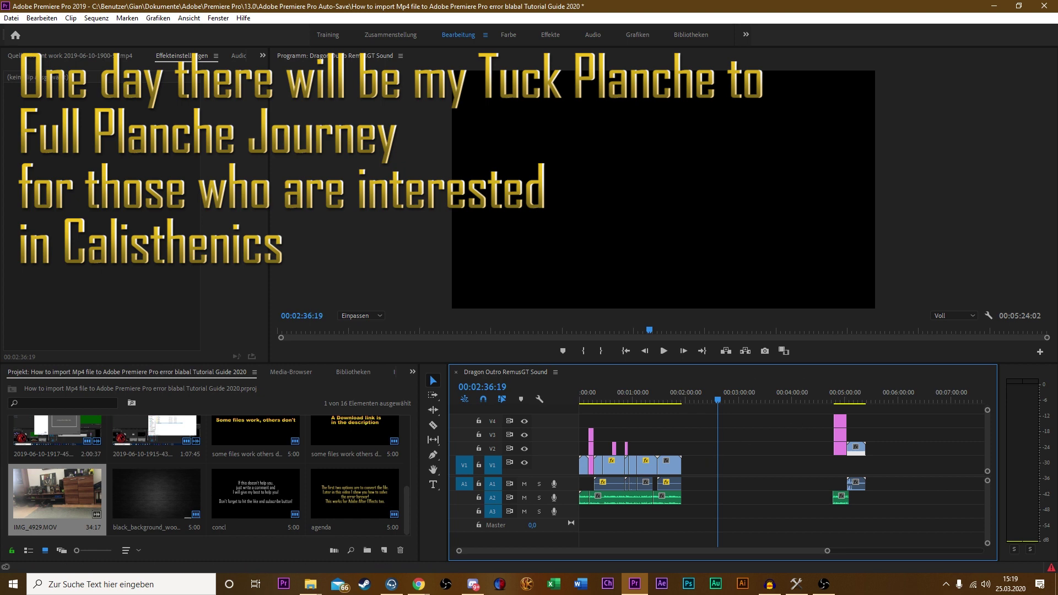
key(alt+Tab)
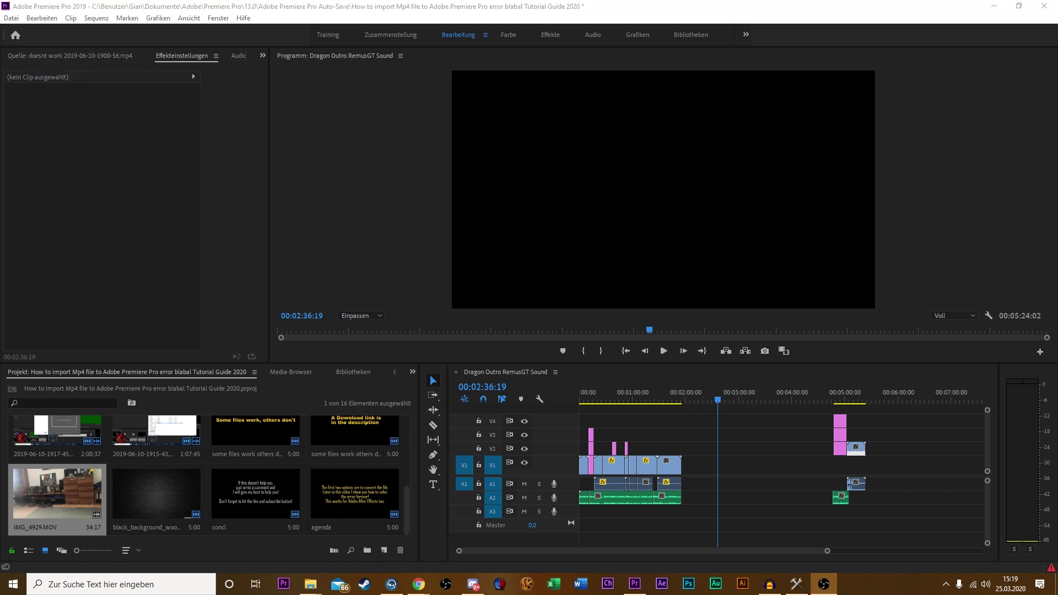